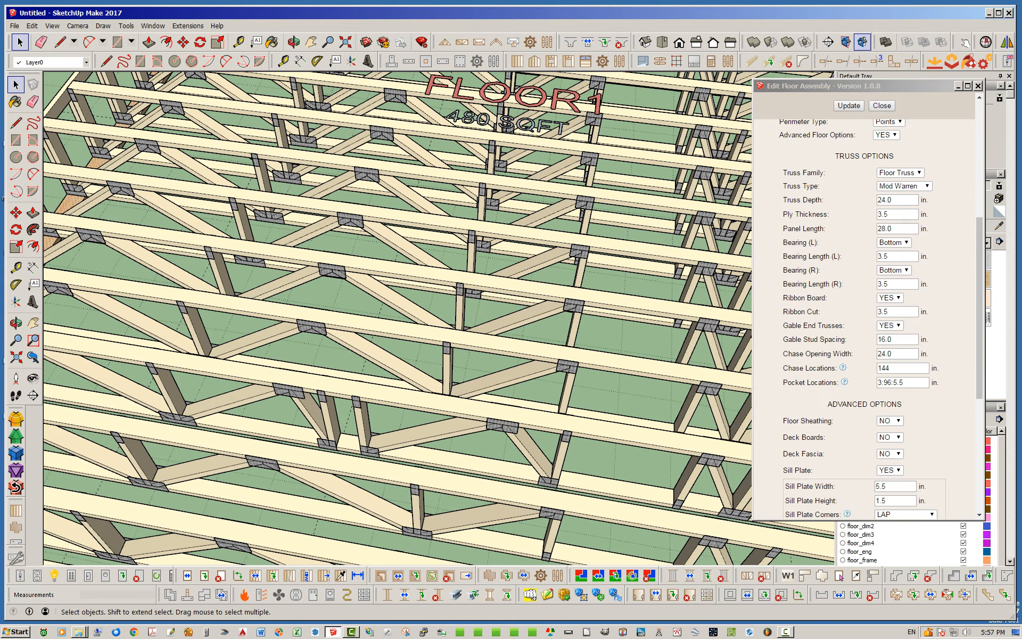
Step: Add the pocket location 7:96:7.25 after the existing 3:96:5.5 entry and update the floor assembly
scroll(346, 388, "down", 2)
scroll(367, 362, "down", 3)
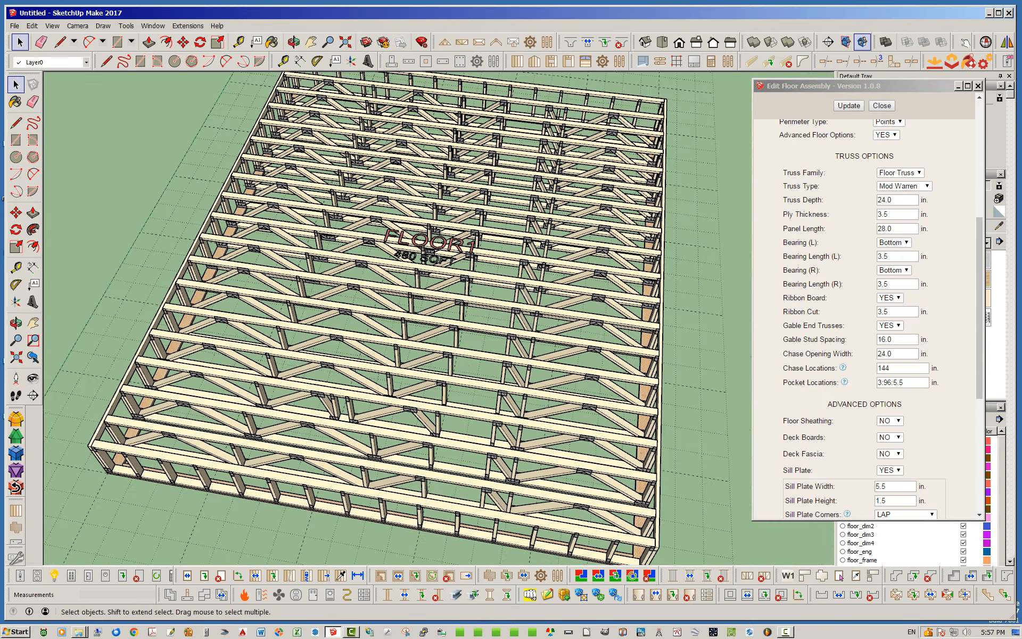
middle_click_drag(373, 367, 297, 356)
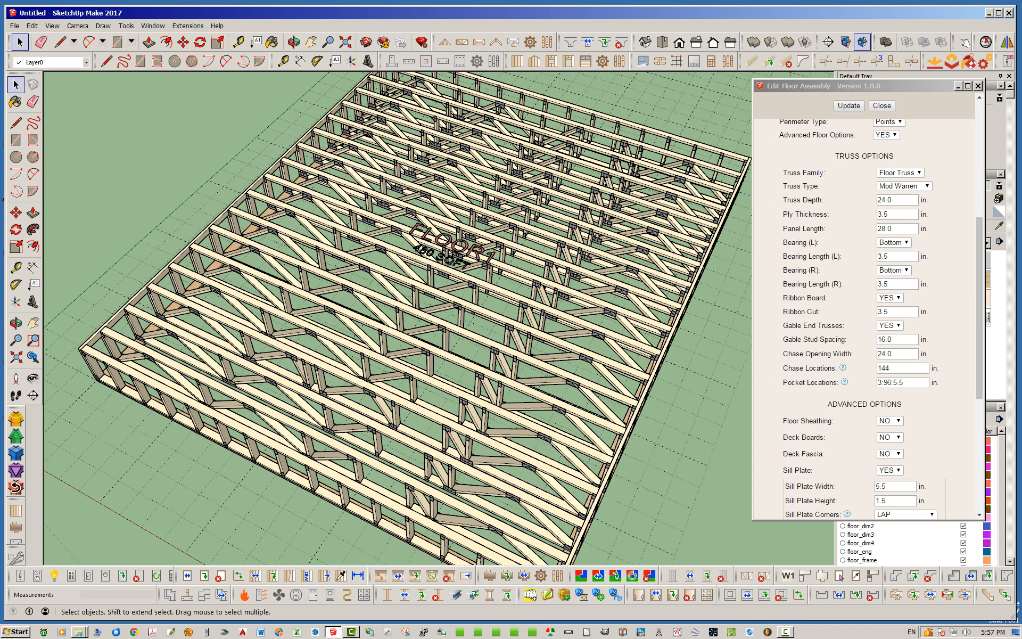
middle_click_drag(298, 356, 370, 379)
left_click(905, 382)
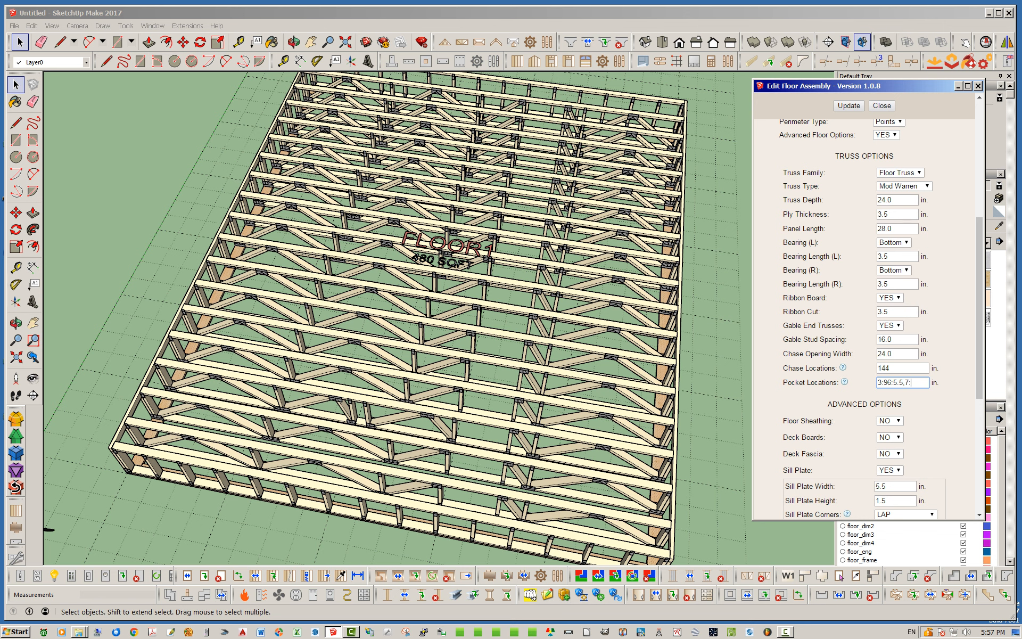
type("96:7.25")
key("Return")
left_click(848, 106)
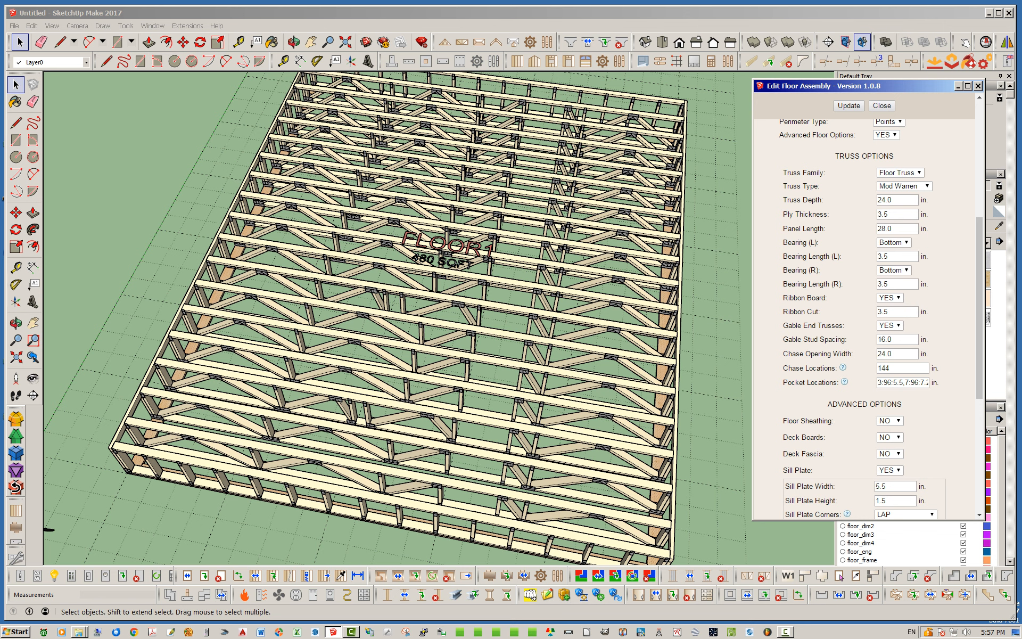
left_click(882, 106)
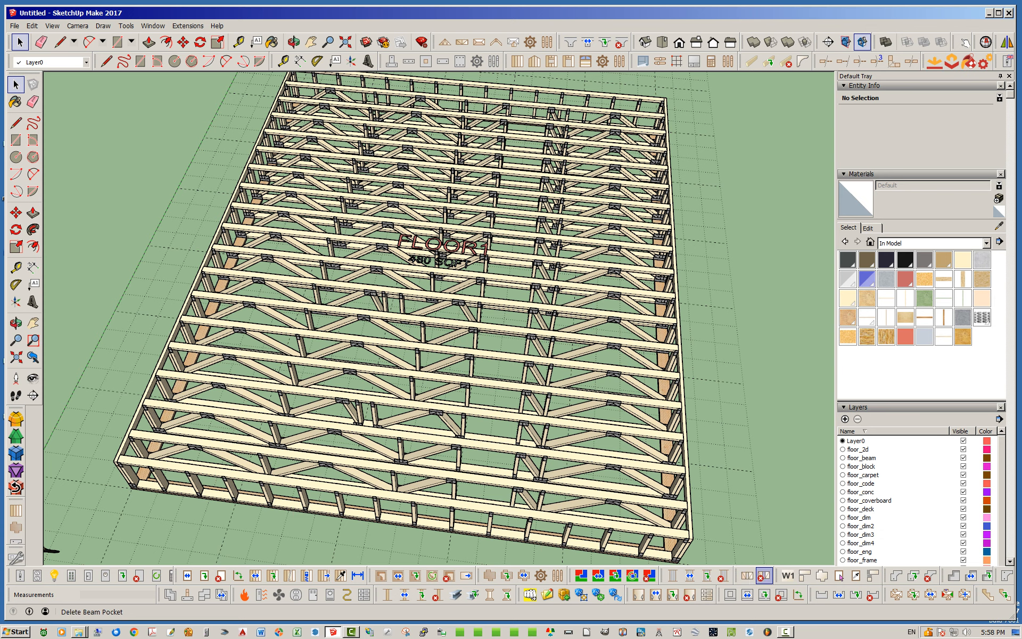
Step: Delete both beam pockets from the floor trusses with the Delete Beam Pocket tool
mouse_move(453, 341)
middle_mouse_down()
mouse_move(420, 343)
mouse_move(434, 341)
middle_mouse_up()
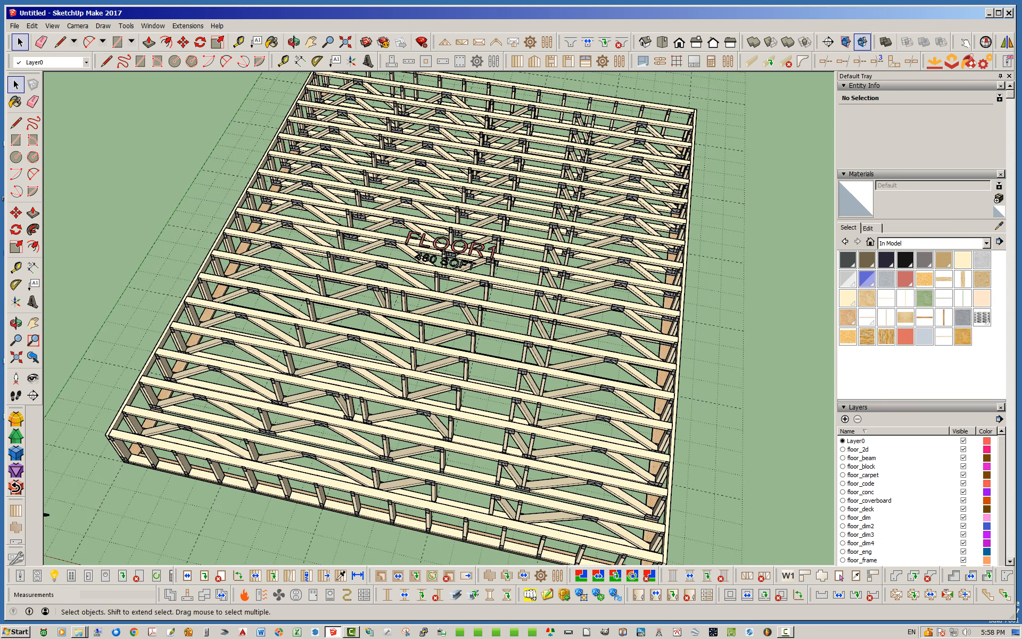
left_click(764, 575)
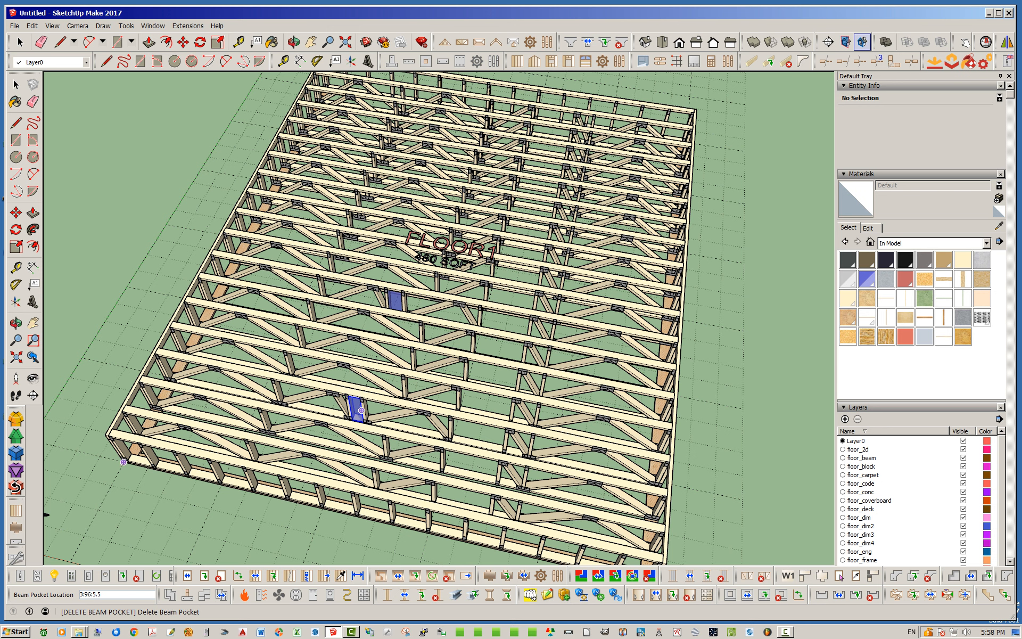
left_click(354, 403)
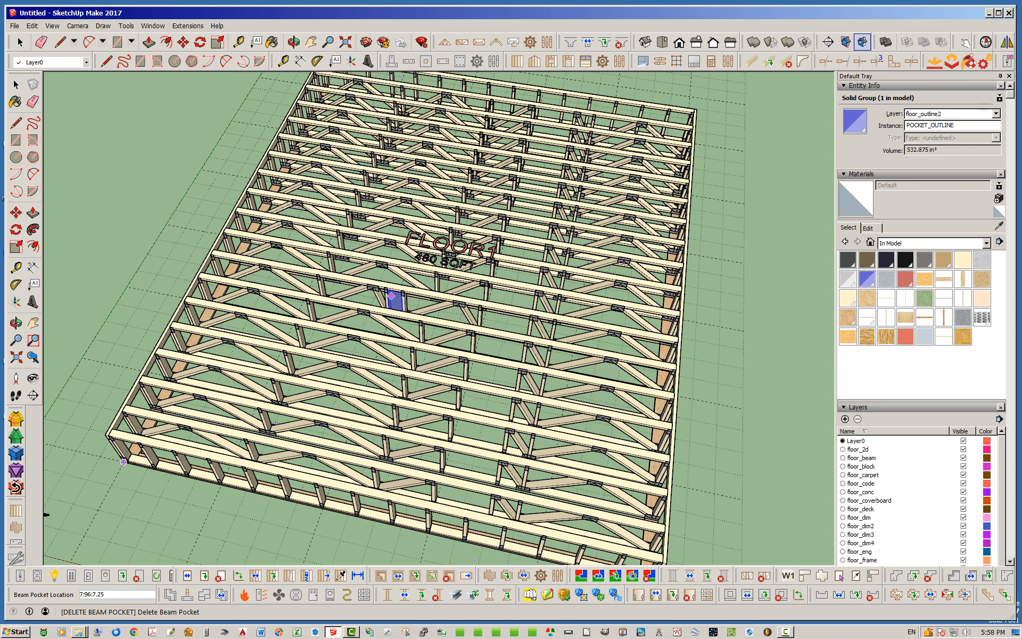
key("space")
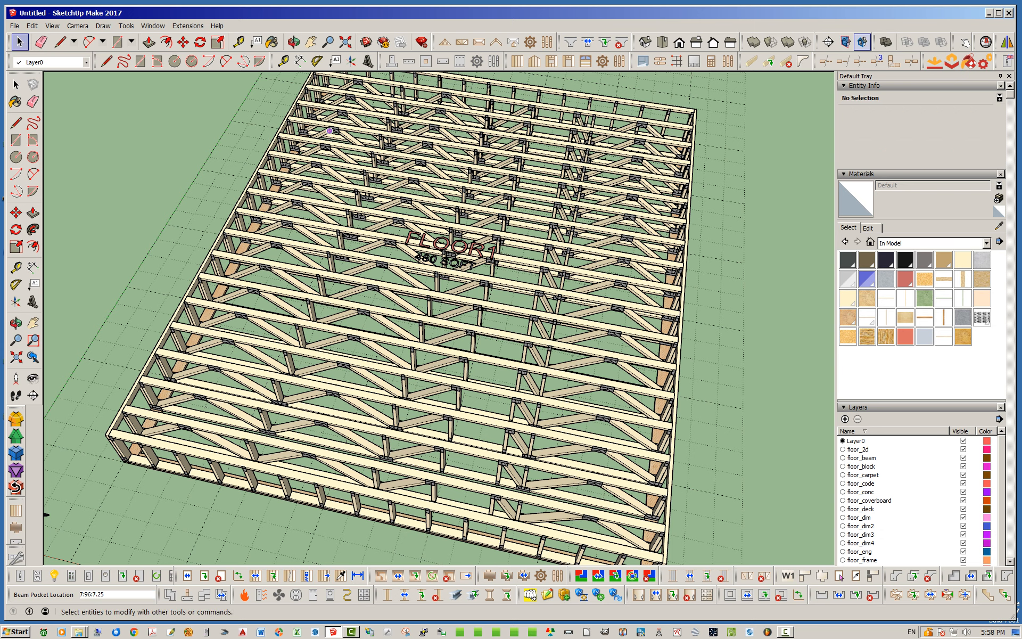
left_click(20, 42)
Step: Draw a 5.5 in. wide beam pocket at 8' along a truss near the front of the floor assembly
middle_click_drag(373, 340, 519, 333)
scroll(575, 396, "down", 2)
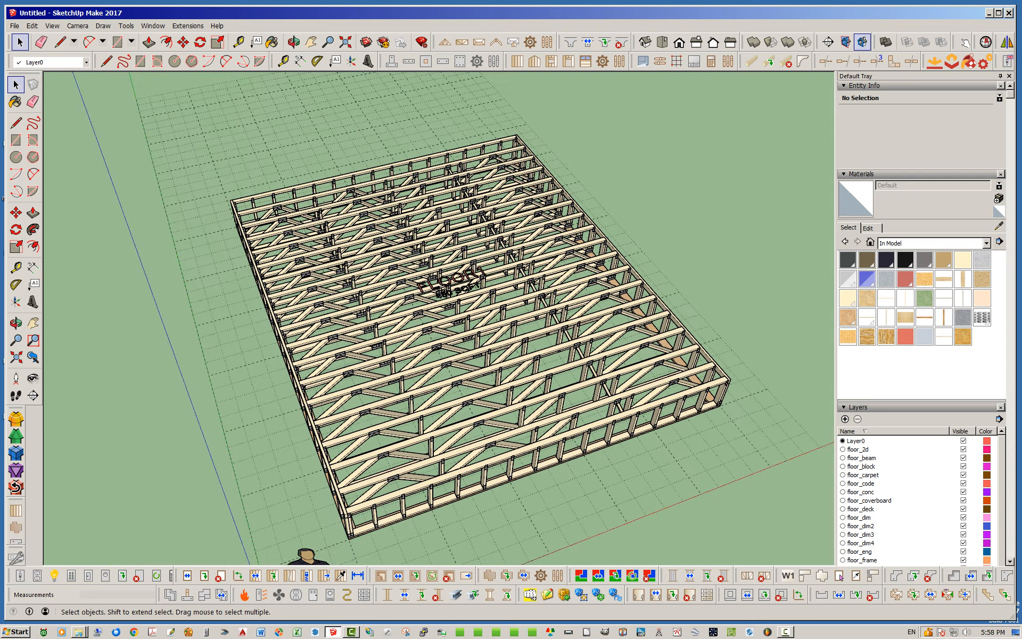
scroll(336, 330, "up", 3)
middle_click_drag(341, 325, 235, 325)
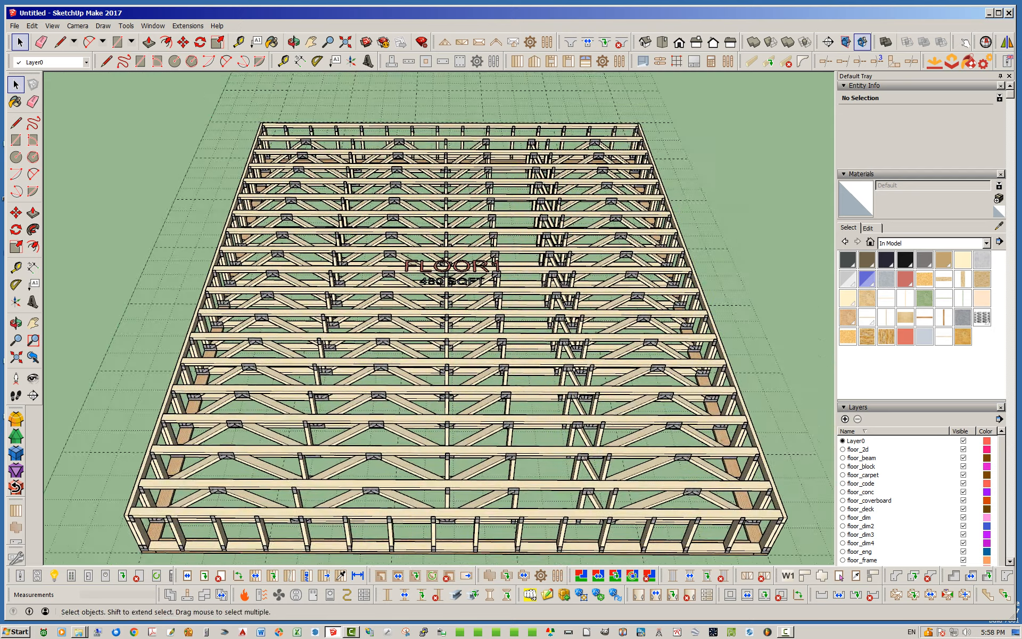
scroll(391, 282, "down", 3)
middle_click_drag(391, 282, 373, 338)
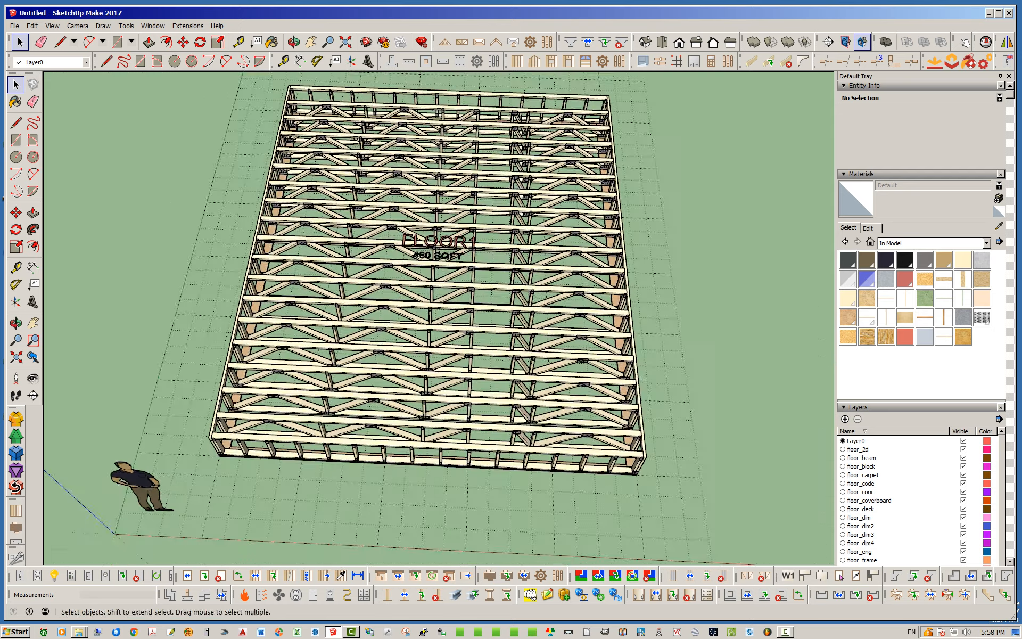
left_click(747, 576)
mouse_move(160, 111)
left_mouse_down()
mouse_move(700, 139)
mouse_move(948, 87)
mouse_move(919, 83)
left_mouse_up()
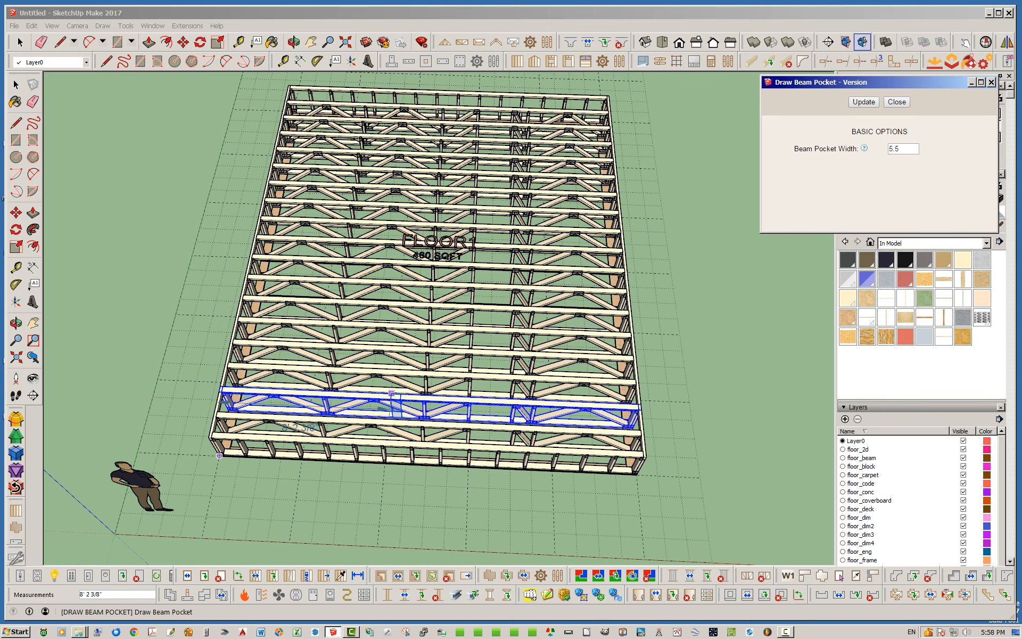
scroll(353, 272, "up", 3)
middle_click_drag(377, 327, 354, 328)
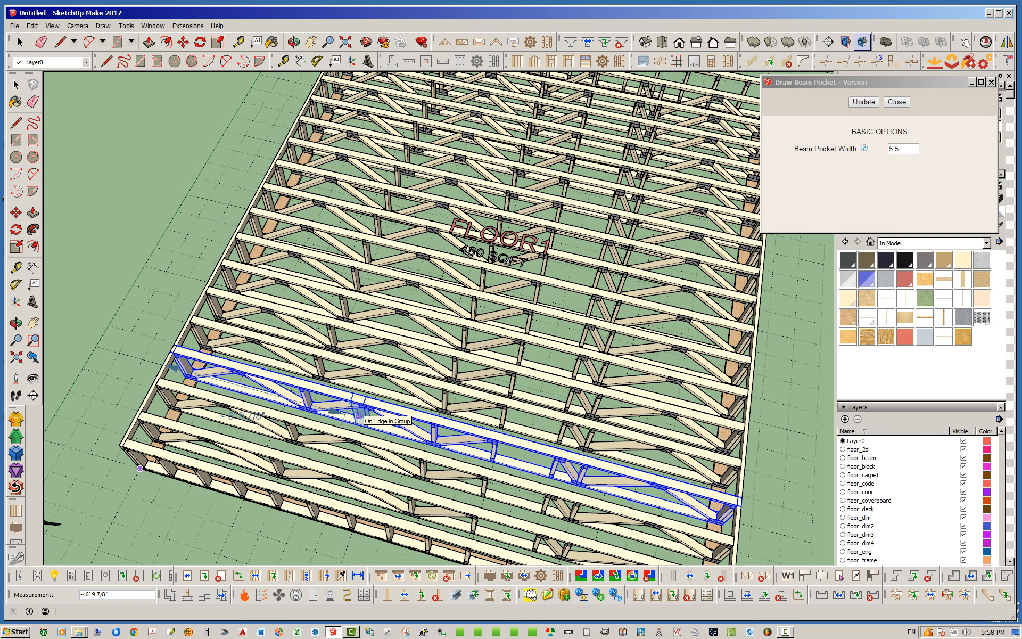
mouse_move(336, 407)
middle_mouse_down()
mouse_move(351, 394)
mouse_move(325, 394)
middle_mouse_up()
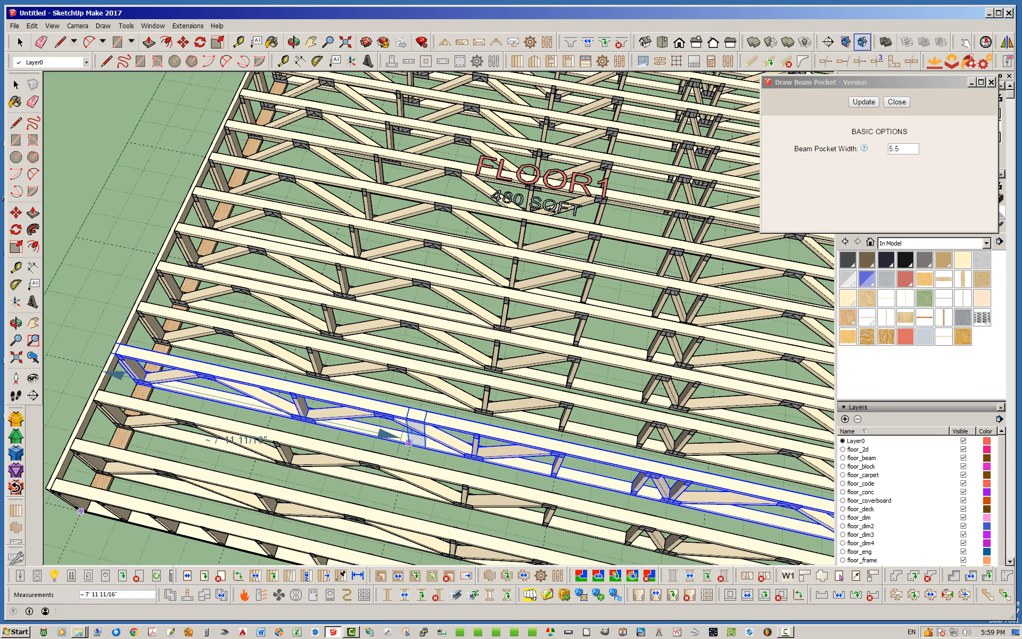
scroll(410, 445, "up", 5)
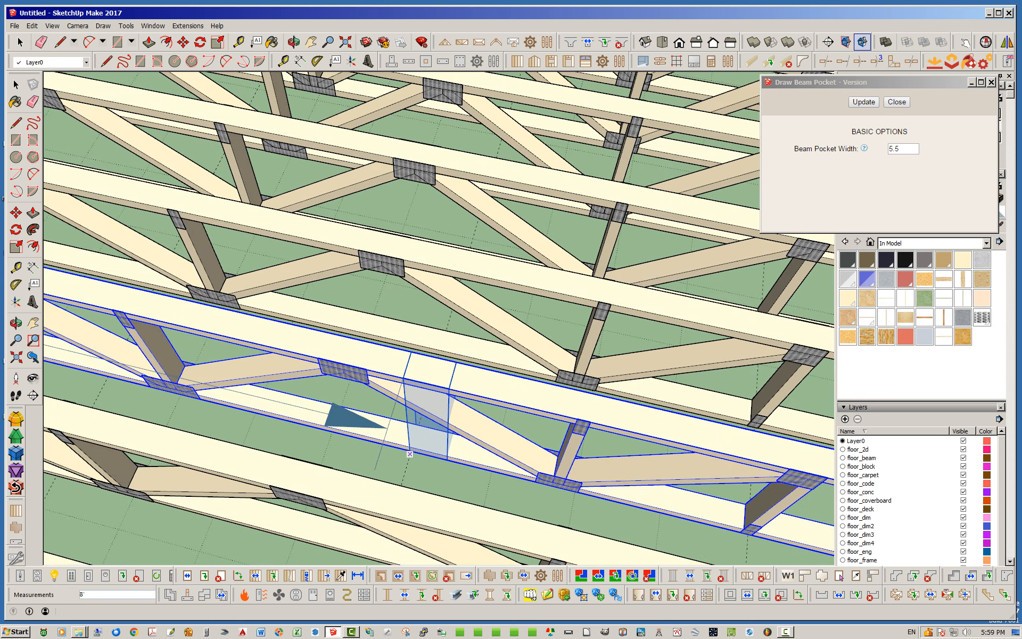
type("8'")
key("Return")
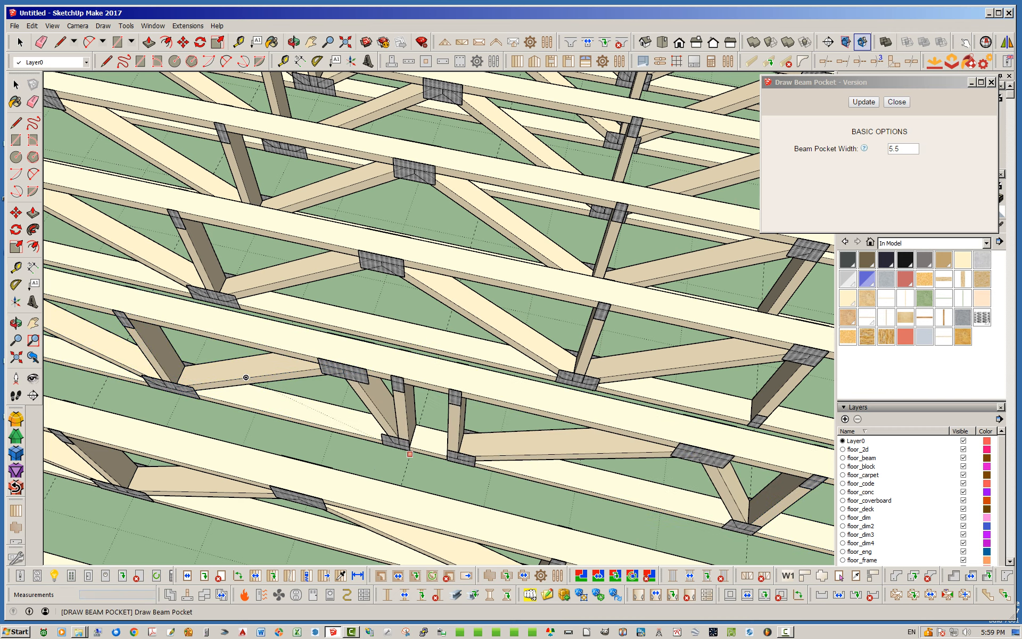
Step: Set the beam pocket width to 7.25 and draw a pocket at 8' along a truss farther back
scroll(426, 423, "down", 5)
scroll(425, 417, "down", 2)
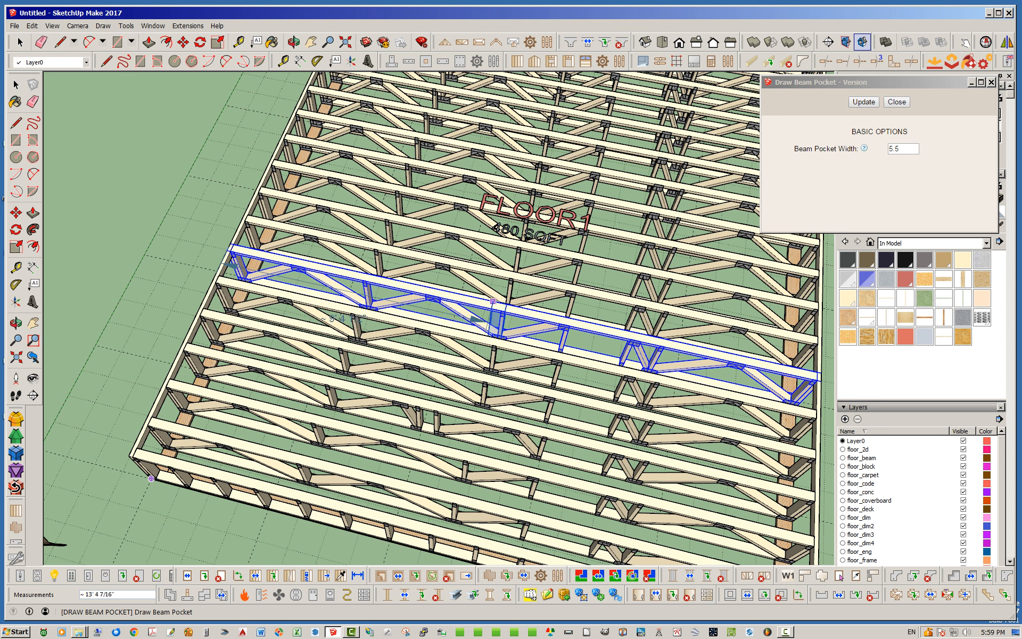
left_click(904, 150)
double_click(899, 149)
type("7.25")
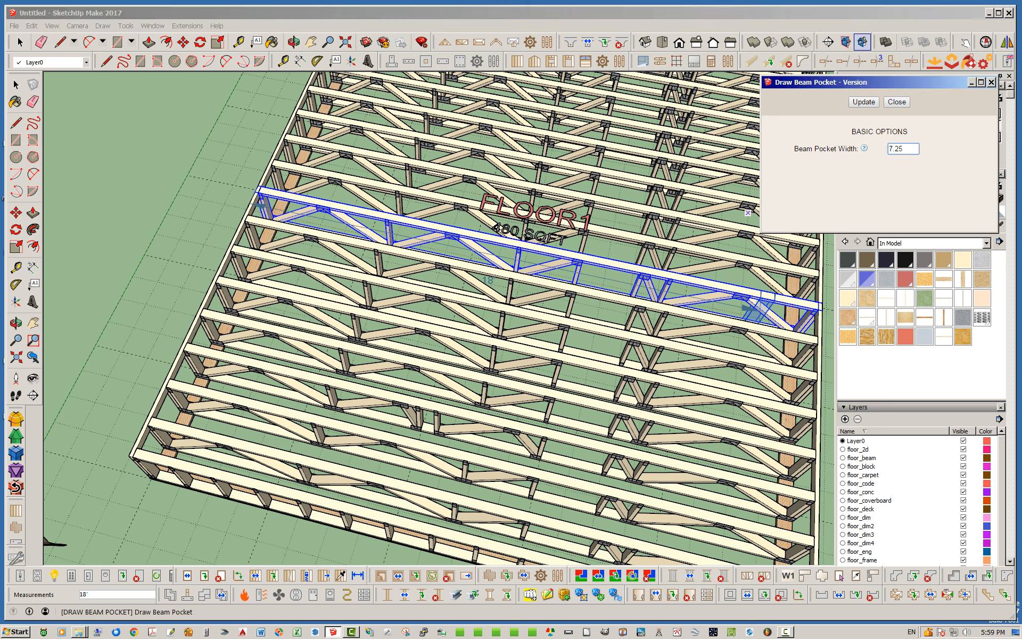
left_click(863, 102)
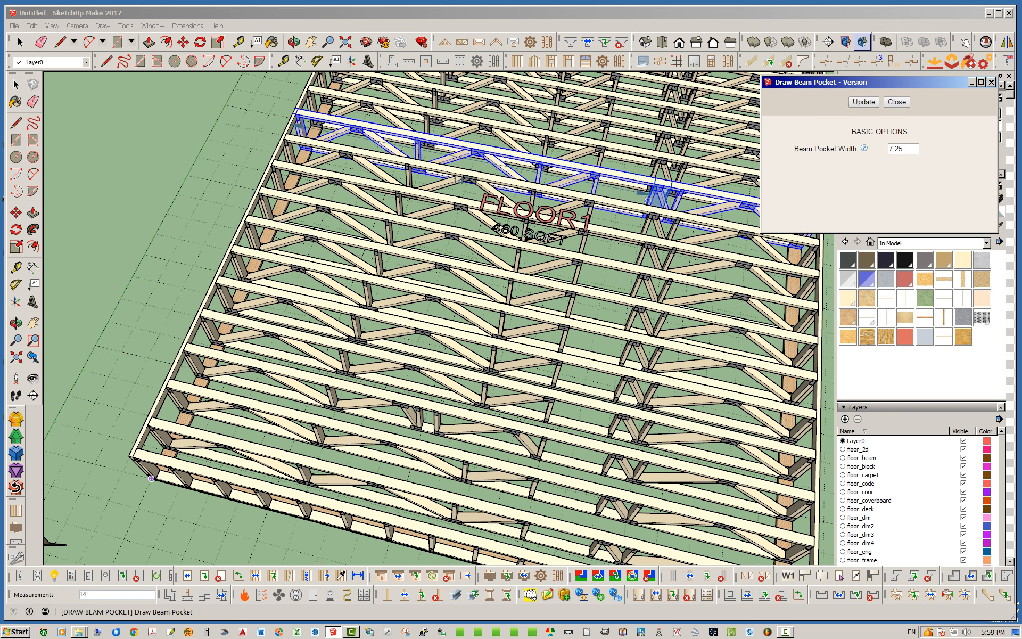
scroll(451, 291, "up", 2)
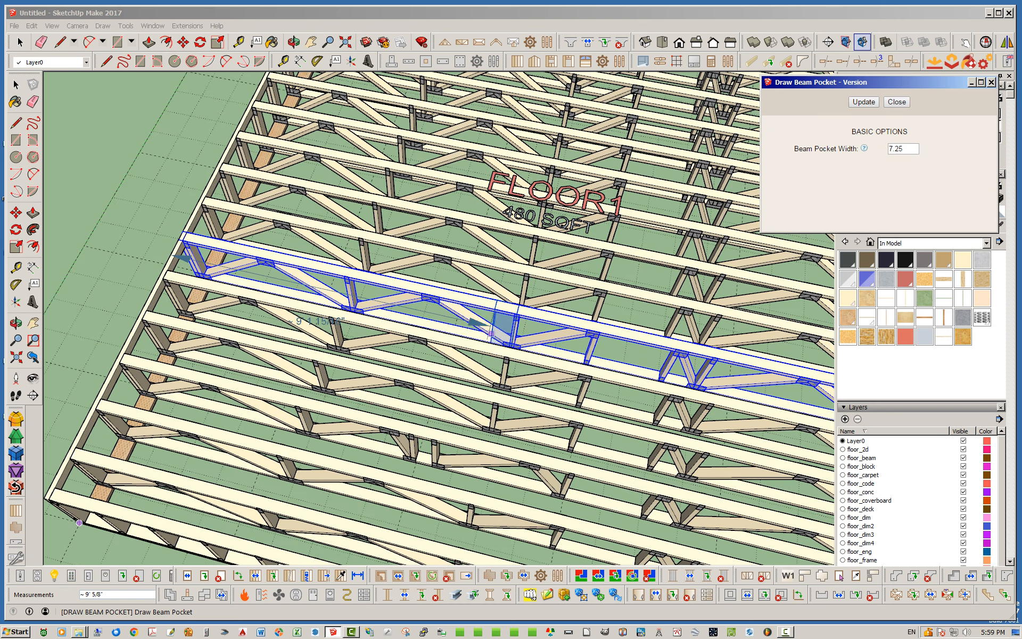
scroll(479, 328, "up", 1)
middle_click_drag(466, 330, 442, 339)
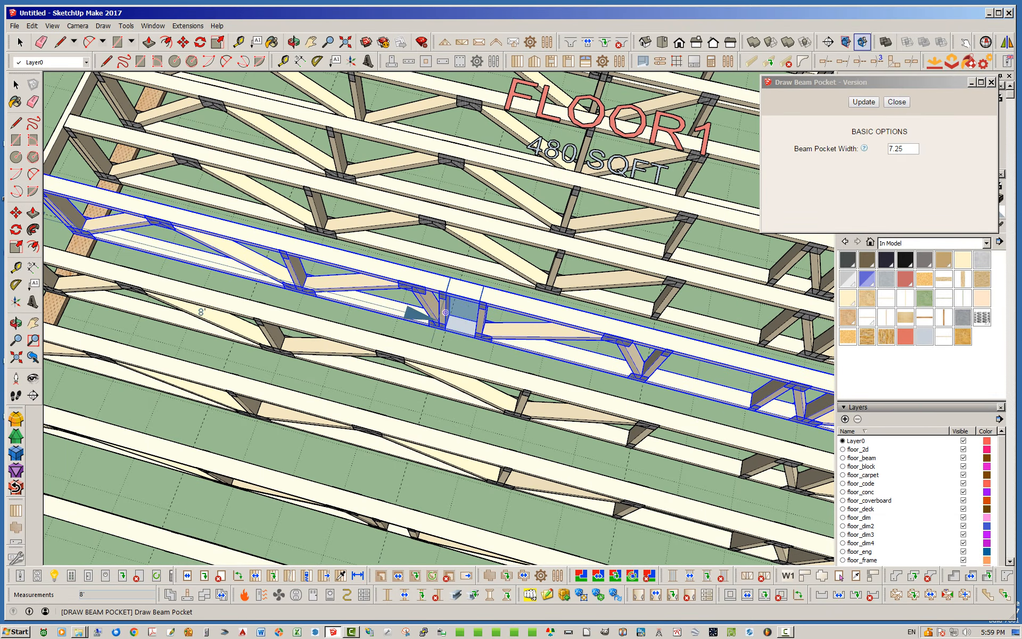
Step: Set the beam pocket width to 24 and draw a pocket in the left half of a truss behind the FLOOR1 label
scroll(443, 339, "down", 5)
middle_click_drag(426, 315, 415, 271)
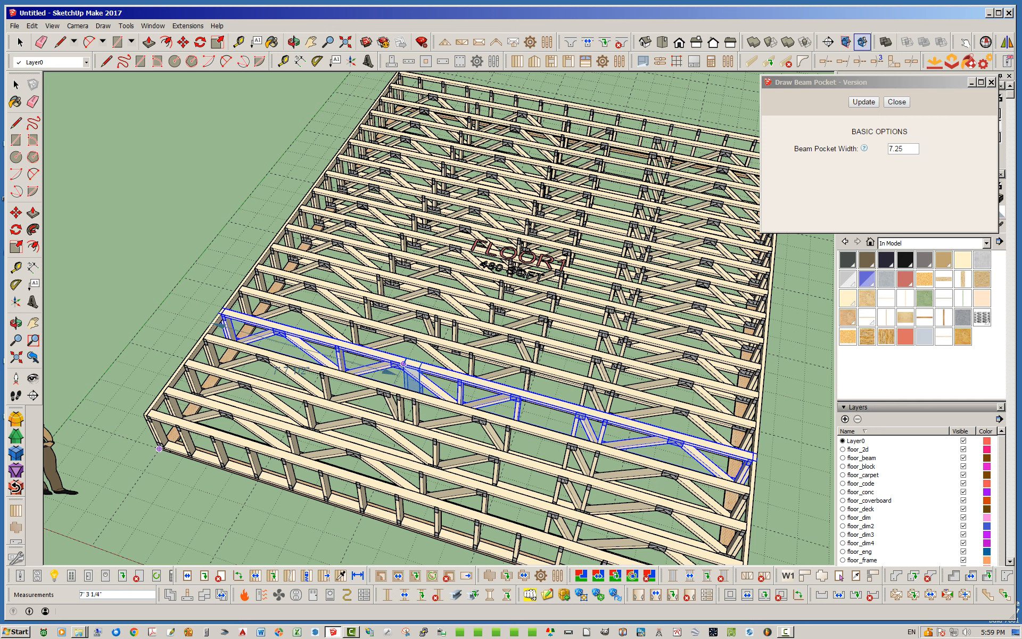
double_click(897, 149)
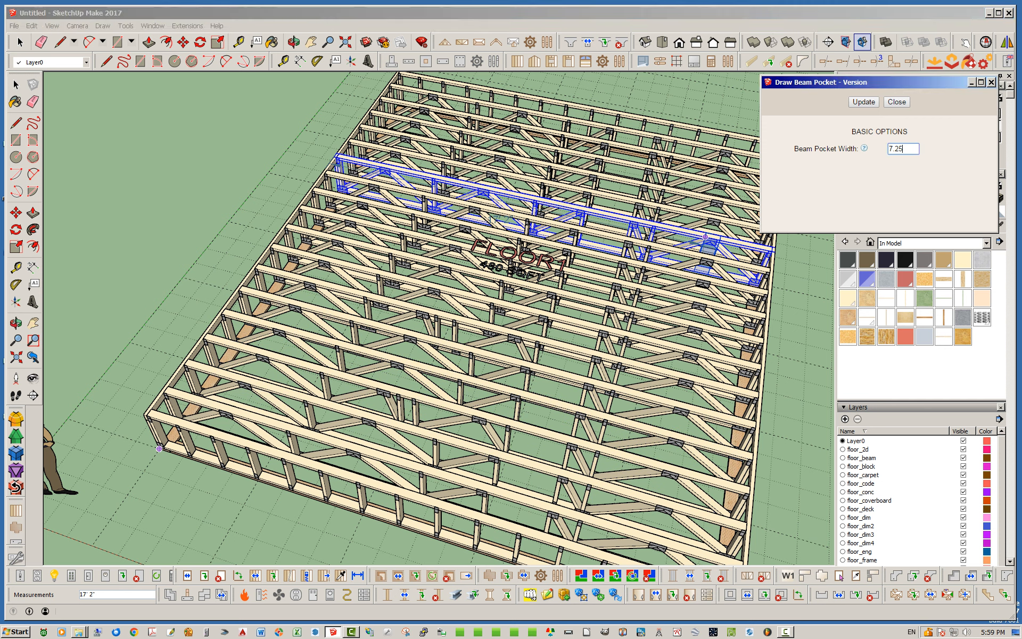
type("24")
left_click(863, 102)
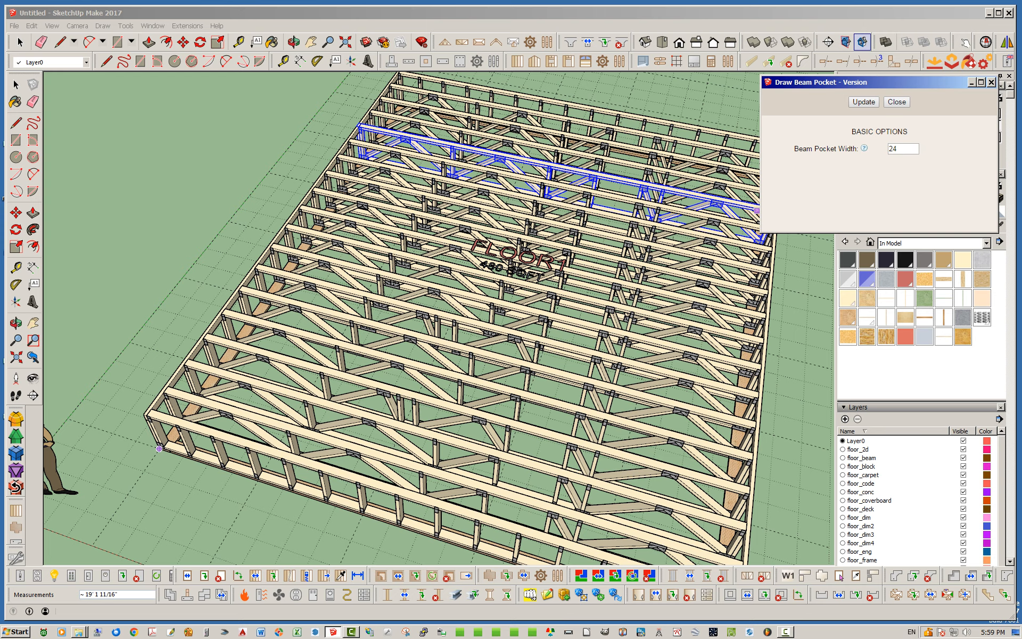
scroll(426, 253, "up", 5)
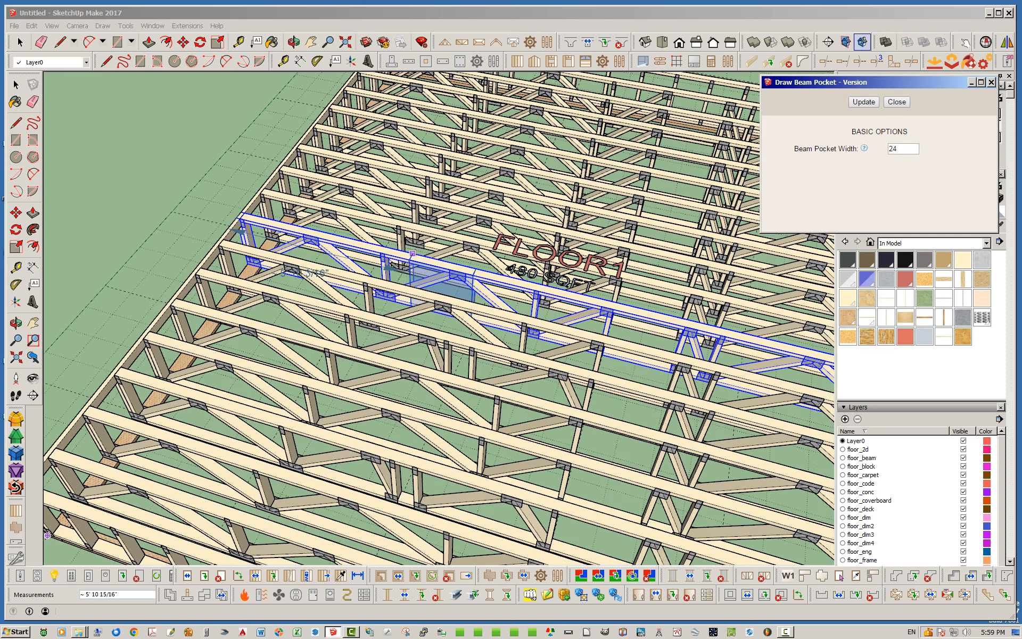
scroll(441, 261, "up", 2)
scroll(331, 328, "down", 2)
scroll(623, 118, "up", 4)
scroll(349, 248, "down", 3)
scroll(350, 248, "up", 6)
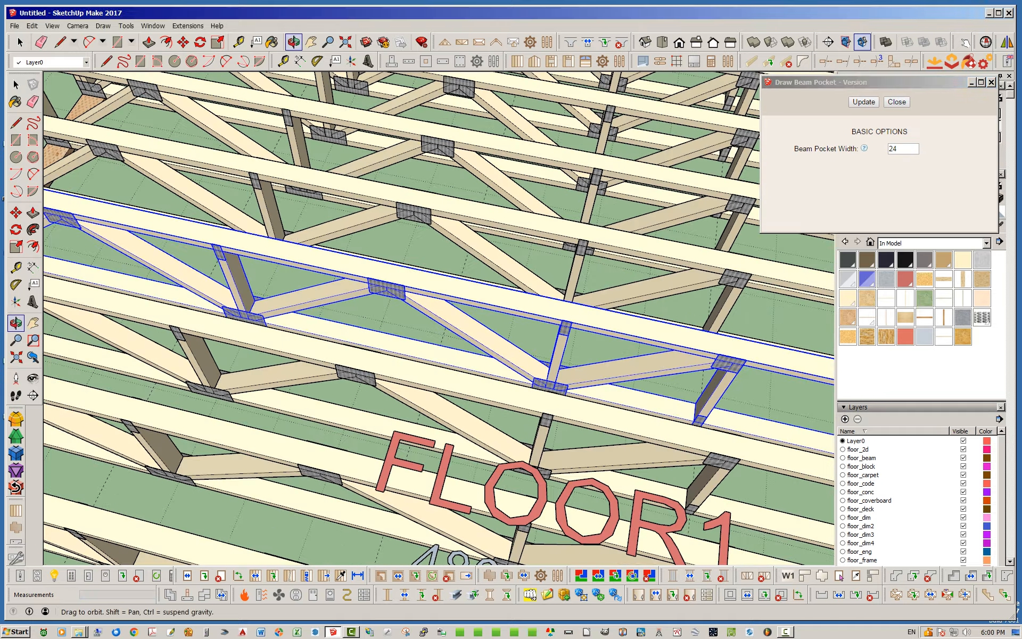
scroll(382, 321, "up", 3)
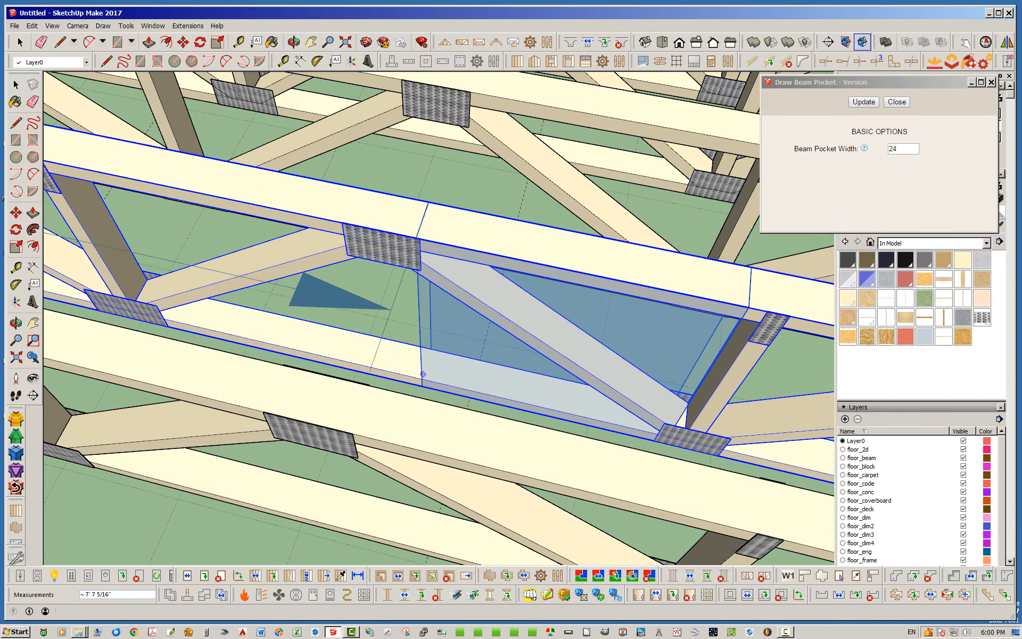
scroll(366, 340, "down", 4)
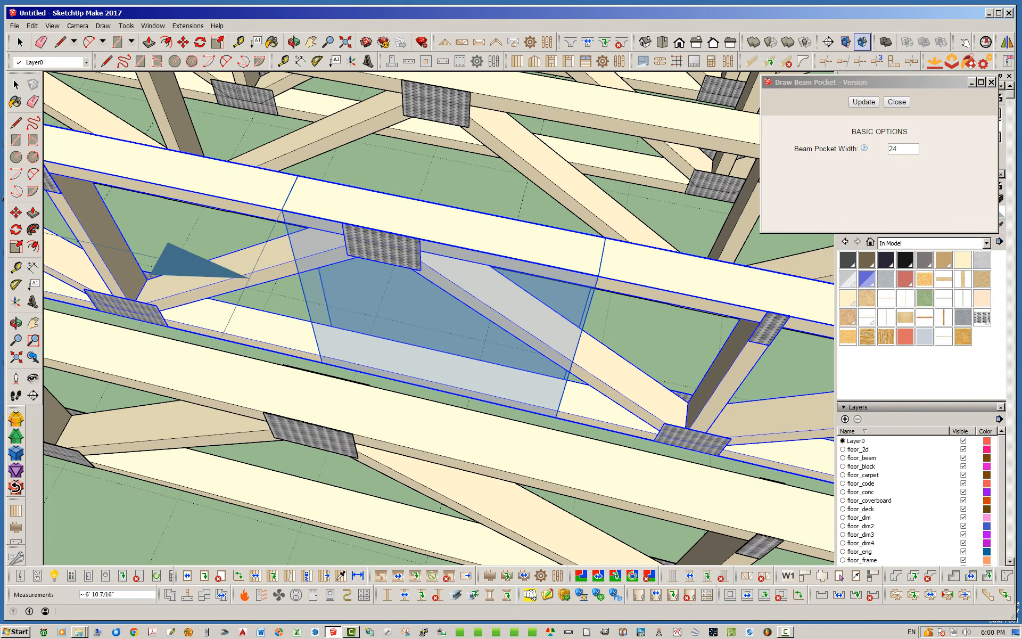
scroll(373, 314, "down", 2)
scroll(213, 255, "up", 3)
middle_click_drag(368, 293, 397, 303)
middle_click_drag(306, 208, 343, 325, "shift")
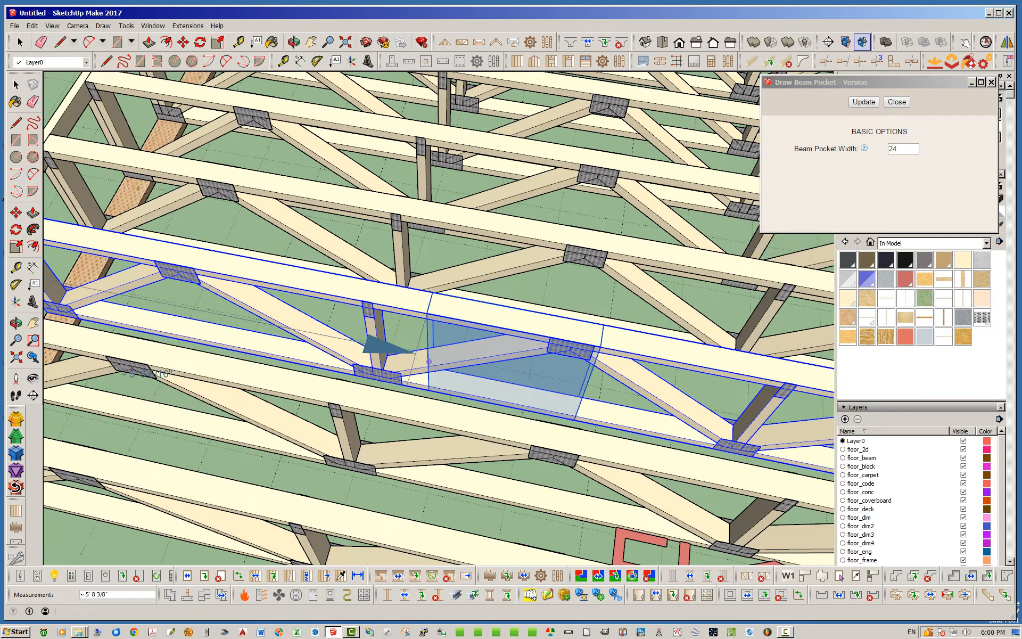
middle_click_drag(400, 348, 370, 447)
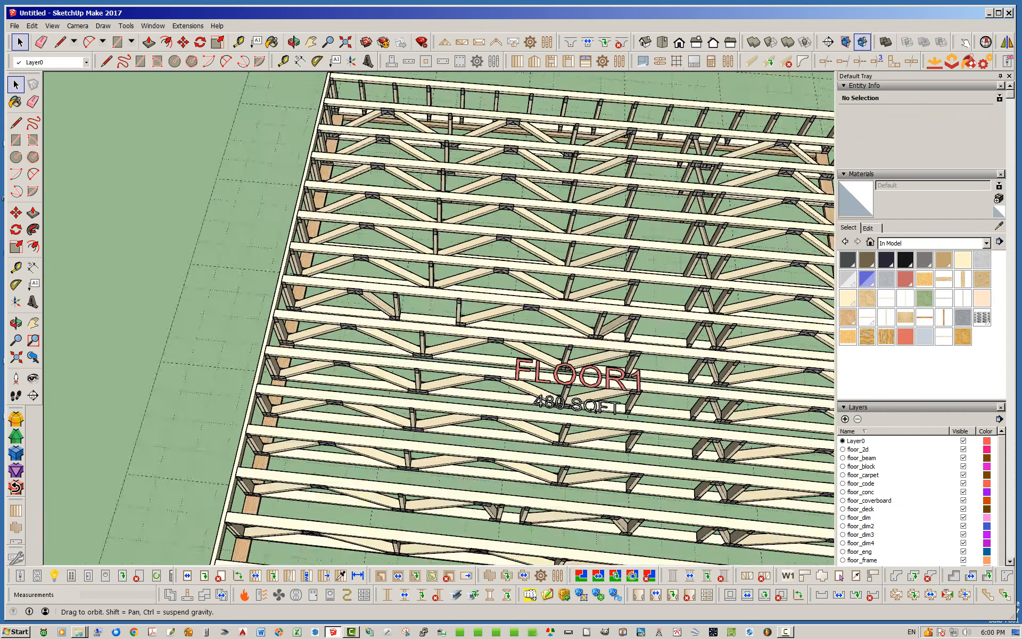
middle_click_drag(447, 319, 340, 263)
scroll(330, 251, "down", 3)
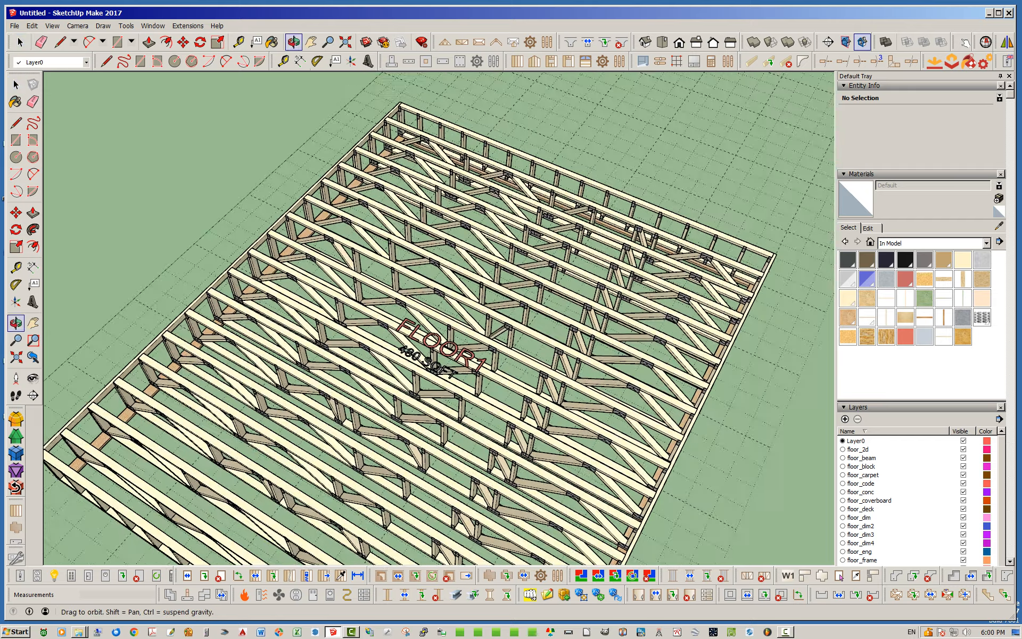
mouse_move(434, 367)
middle_mouse_down()
mouse_move(464, 374)
mouse_move(467, 361)
mouse_move(431, 362)
mouse_move(439, 363)
middle_mouse_up()
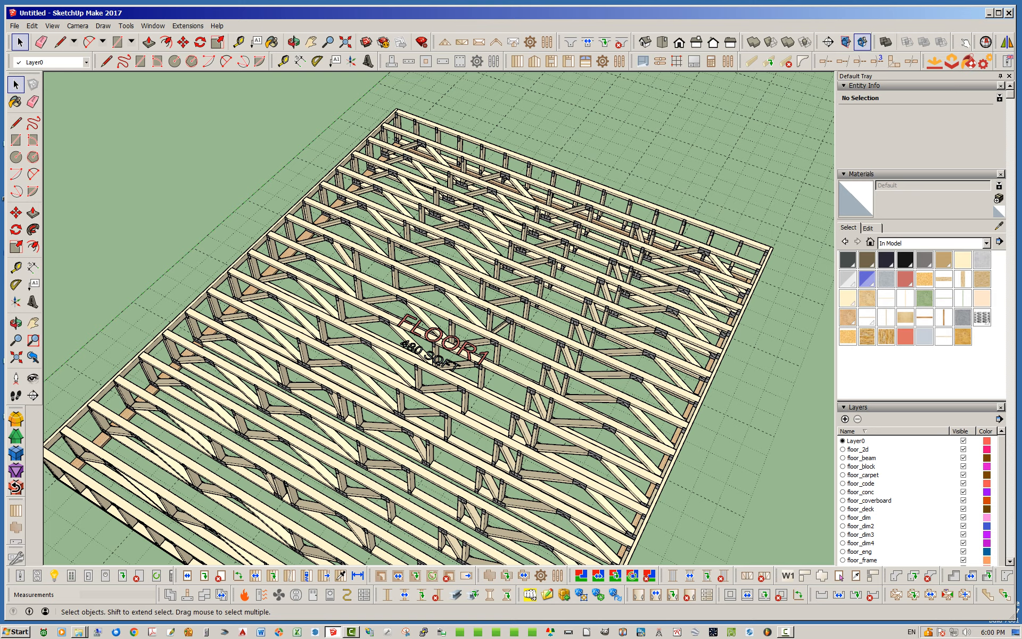
mouse_move(441, 357)
middle_mouse_down()
mouse_move(465, 372)
mouse_move(443, 384)
mouse_move(411, 367)
mouse_move(450, 331)
mouse_move(462, 334)
mouse_move(448, 355)
middle_mouse_up()
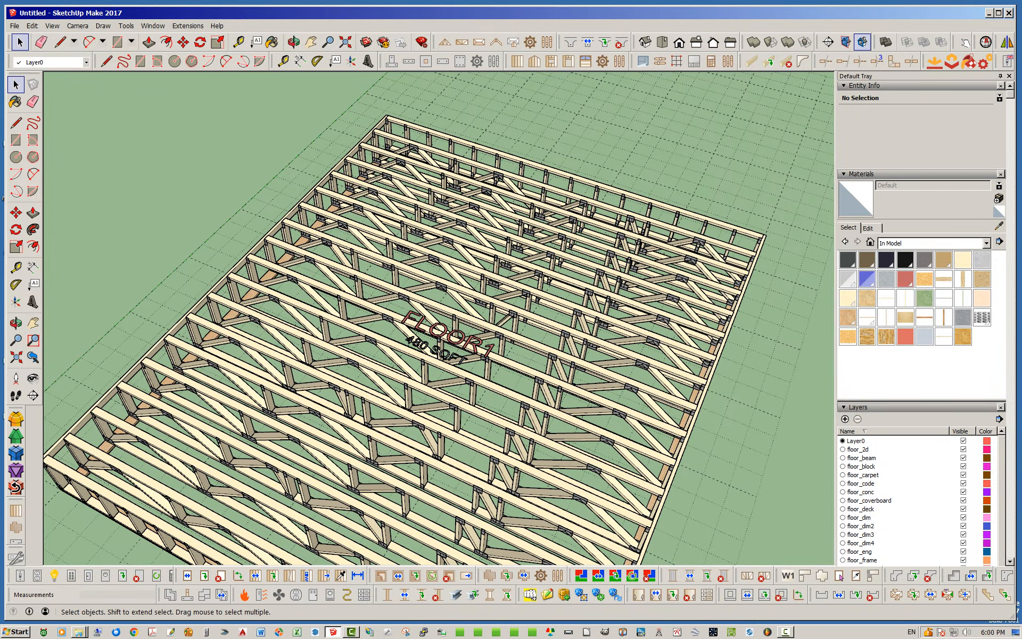
scroll(372, 250, "down", 3)
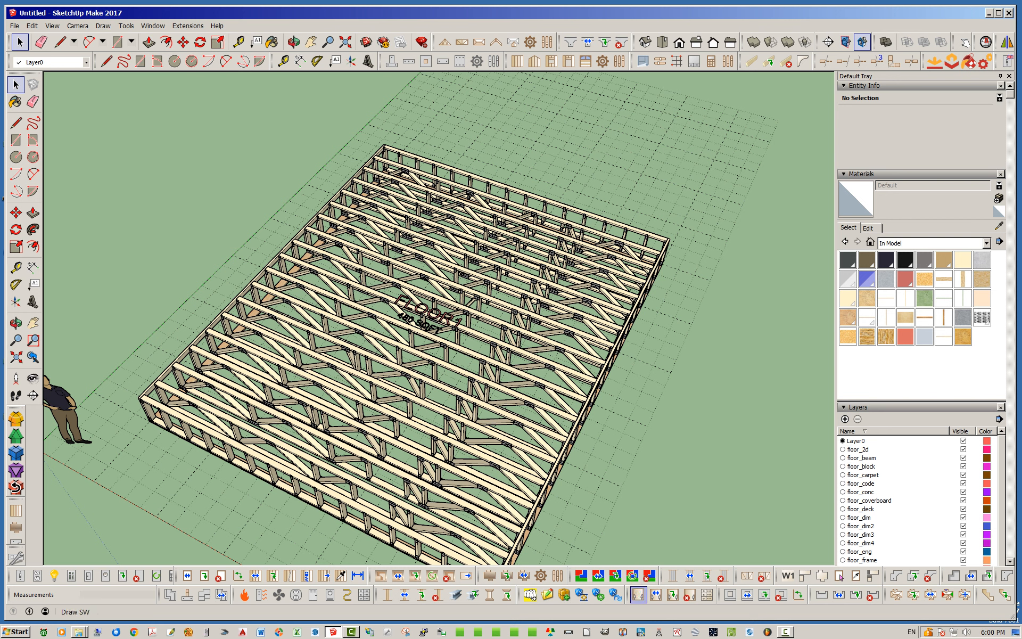
Step: Delete the 24 in. wide beam pocket from the truss behind the FLOOR1 label with the Delete Beam Pocket tool
left_click(747, 575)
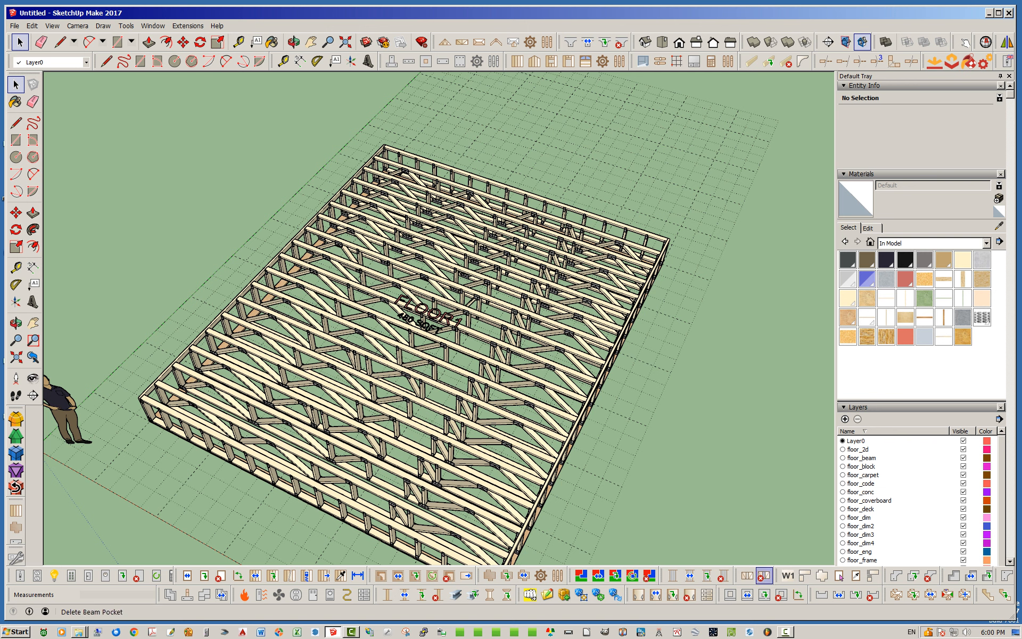
left_click(368, 260)
left_click(369, 261)
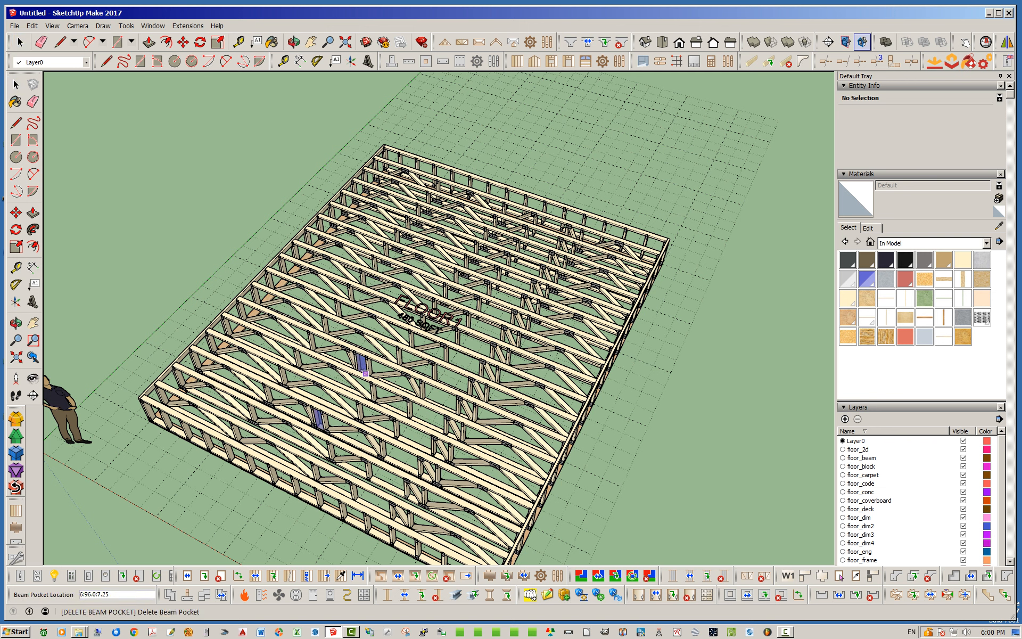
key("space")
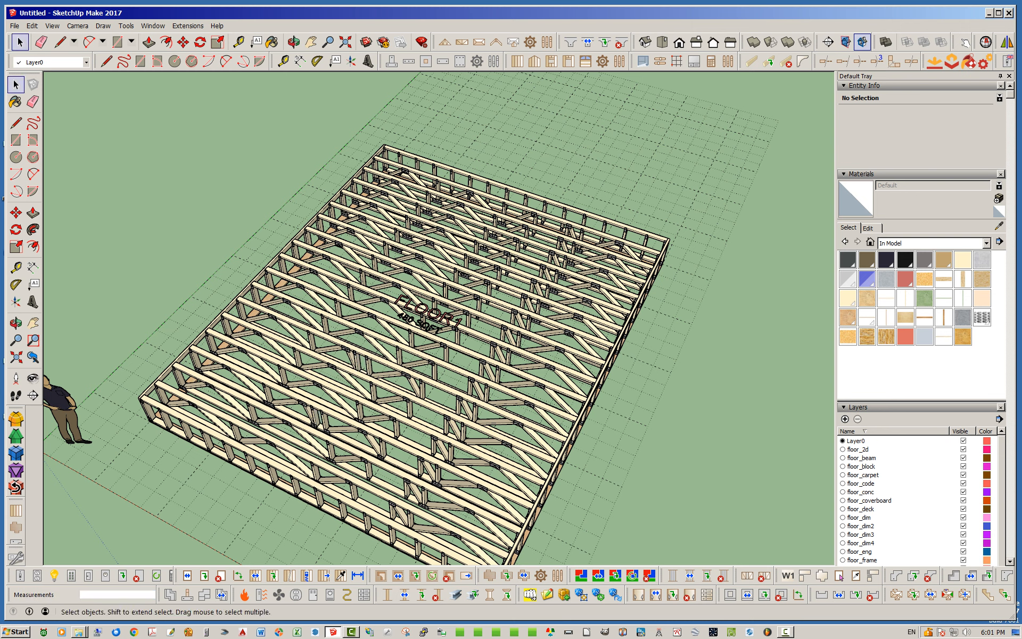
Step: Edit the FLOOR1 floor assembly to clear its Chase Locations value, and update the floor
right_click(448, 366)
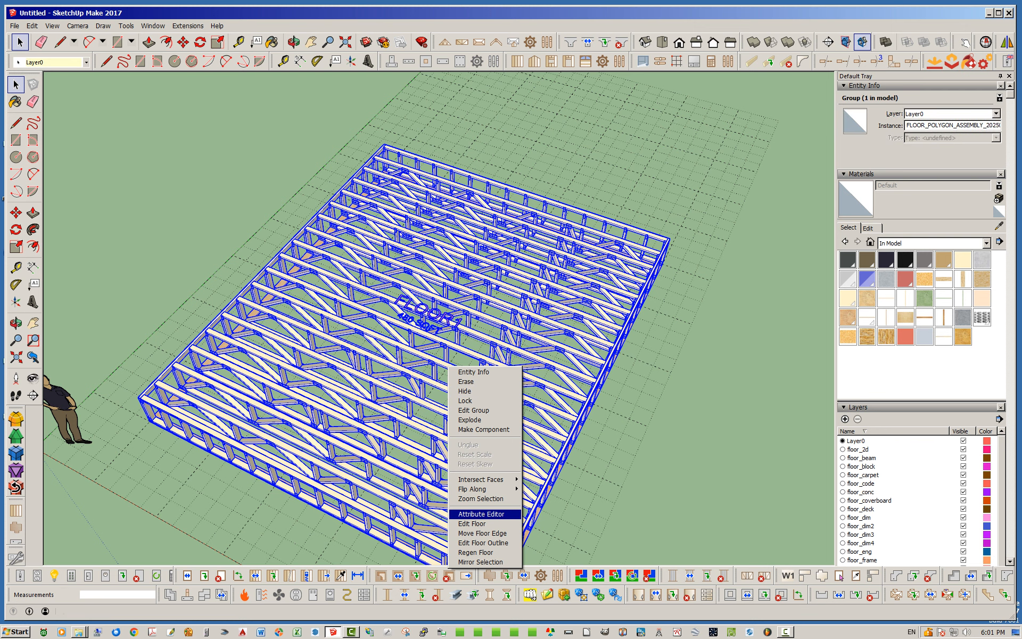
left_click(472, 523)
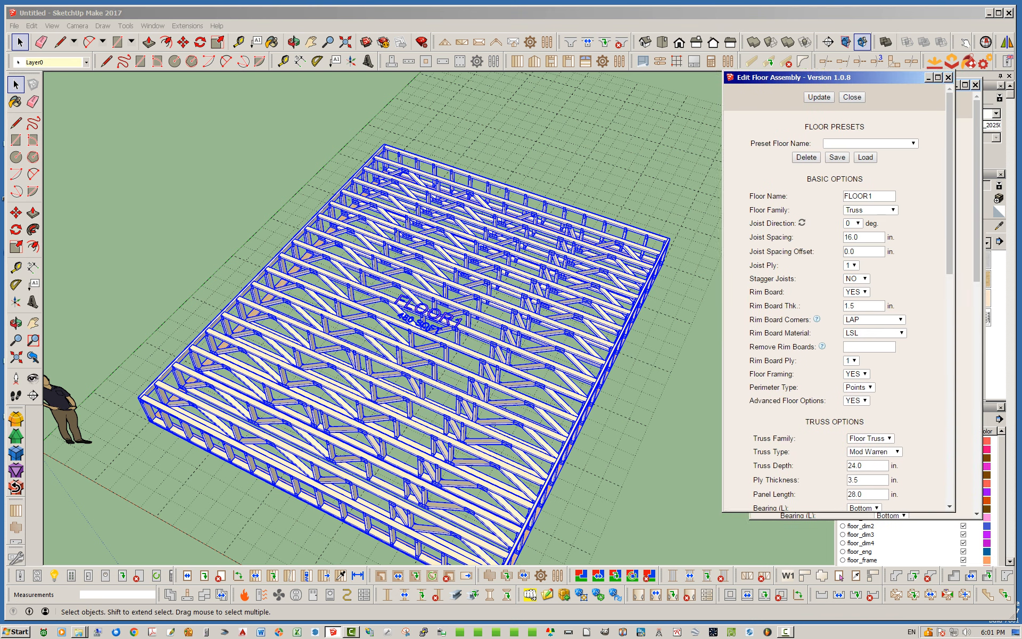
left_click_drag(882, 229, 882, 322)
double_click(787, 400)
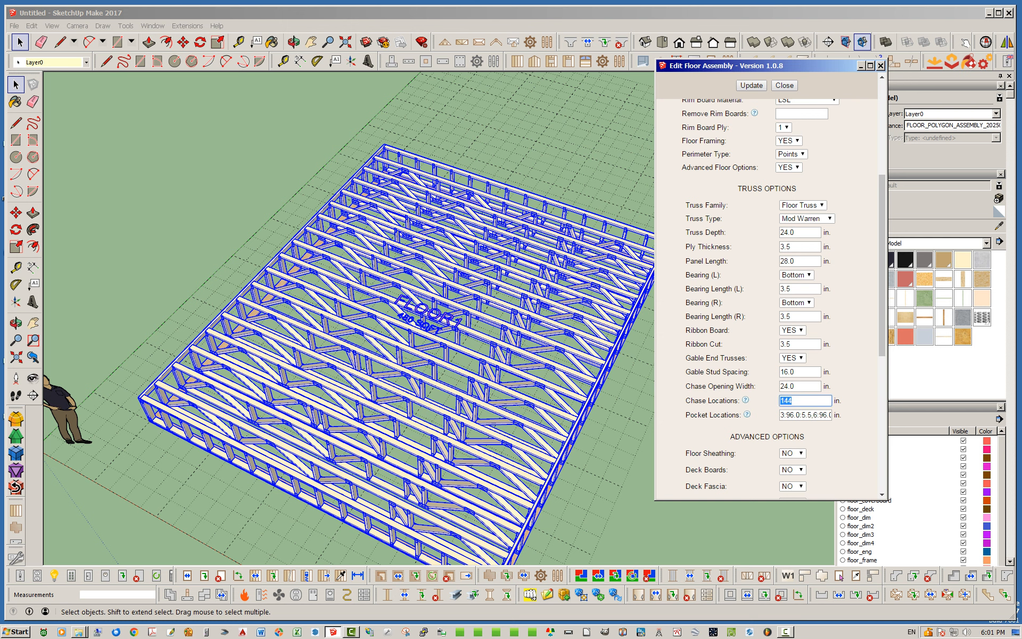
key("BackSpace")
left_click(752, 85)
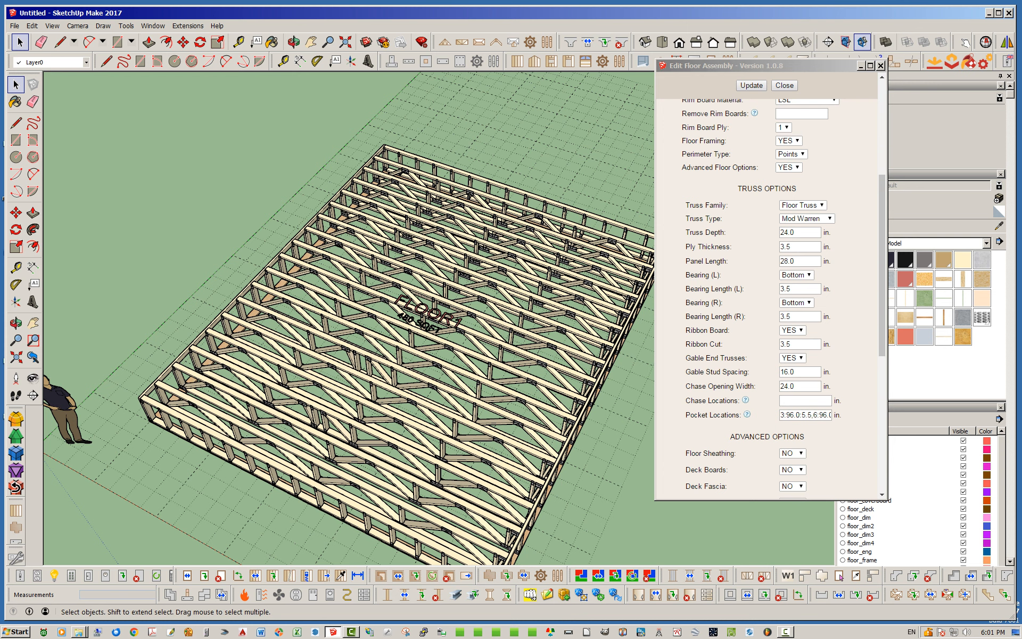
Step: Clear all Pocket Locations of the floor assembly, update the floor and close its settings
left_click_drag(781, 415, 847, 415)
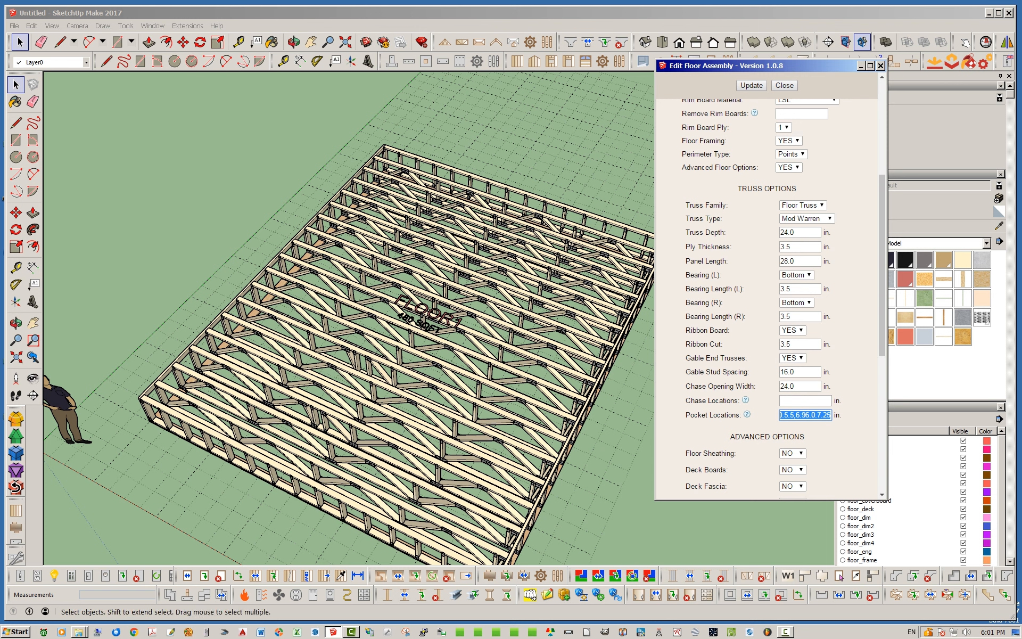
key("Delete")
key("Tab")
left_click(751, 85)
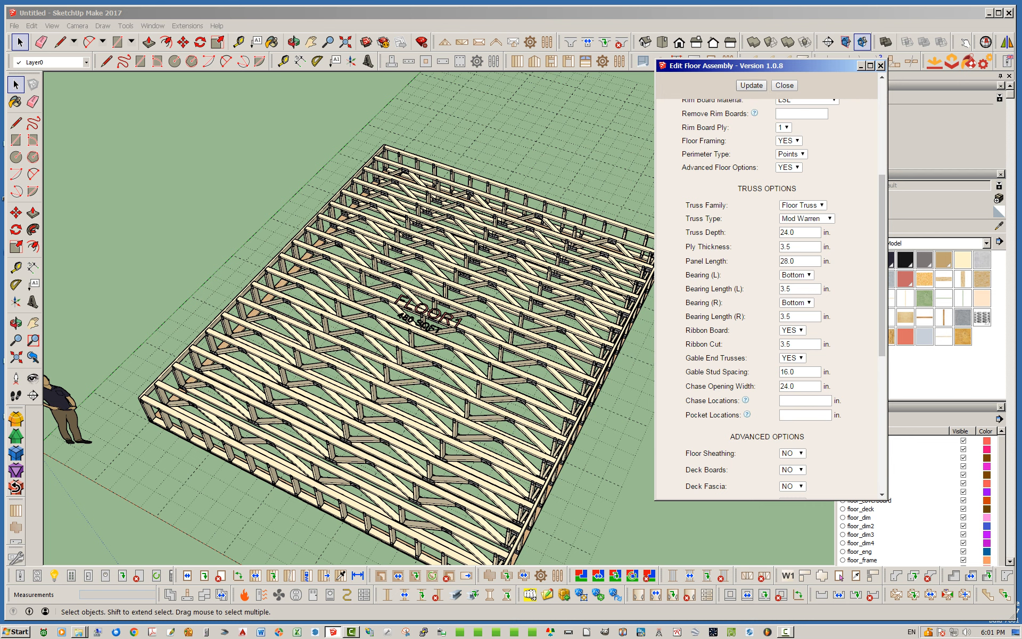
left_click(784, 85)
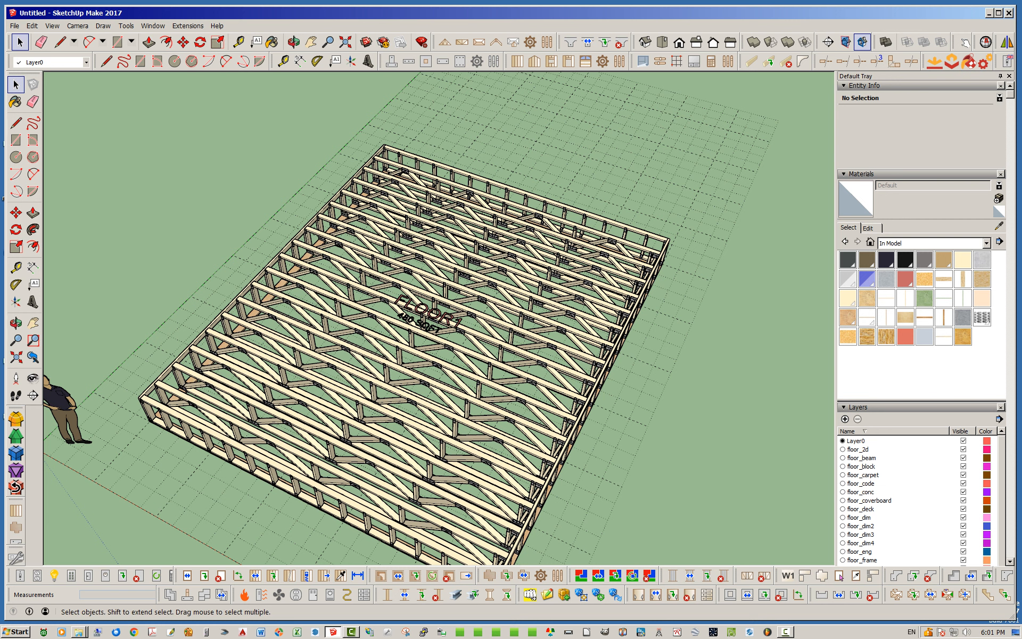
middle_click_drag(458, 351, 471, 304)
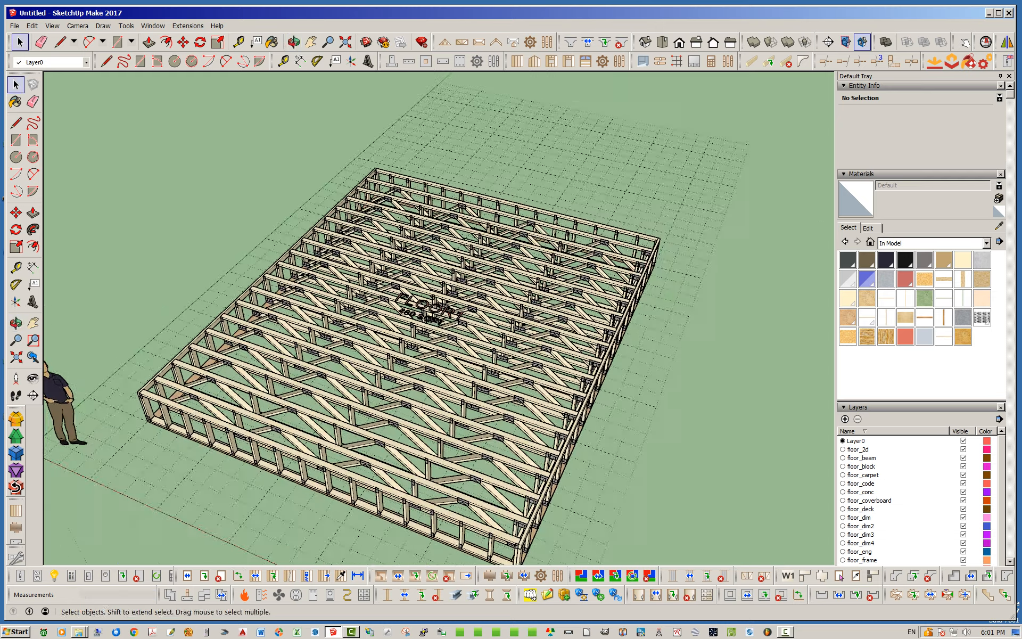